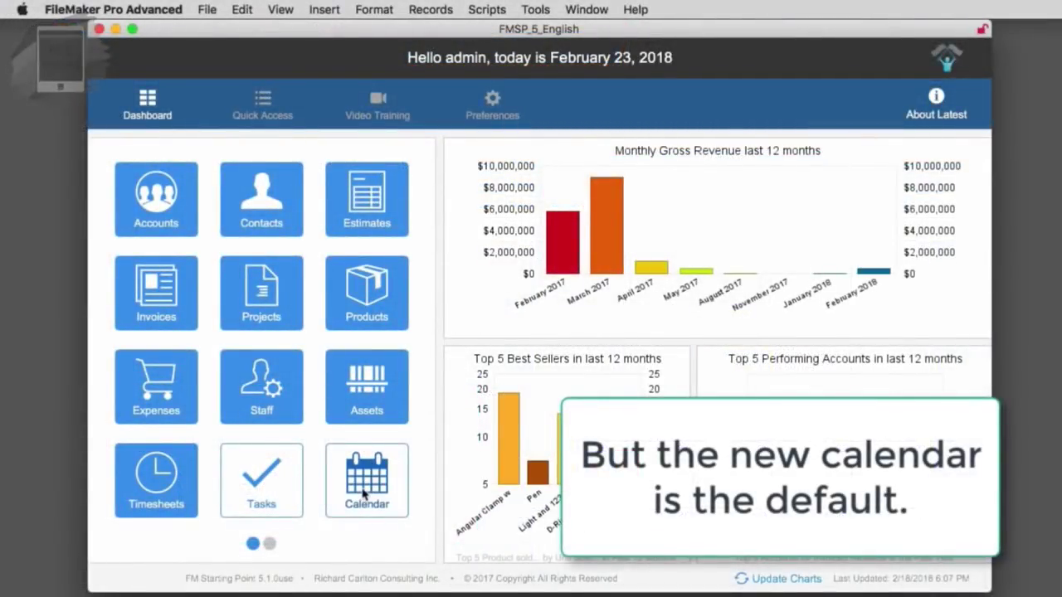
Open the task calendar, maximize it, and look over the user filter list
{"action": "left_click", "coordinate": [365, 490]}
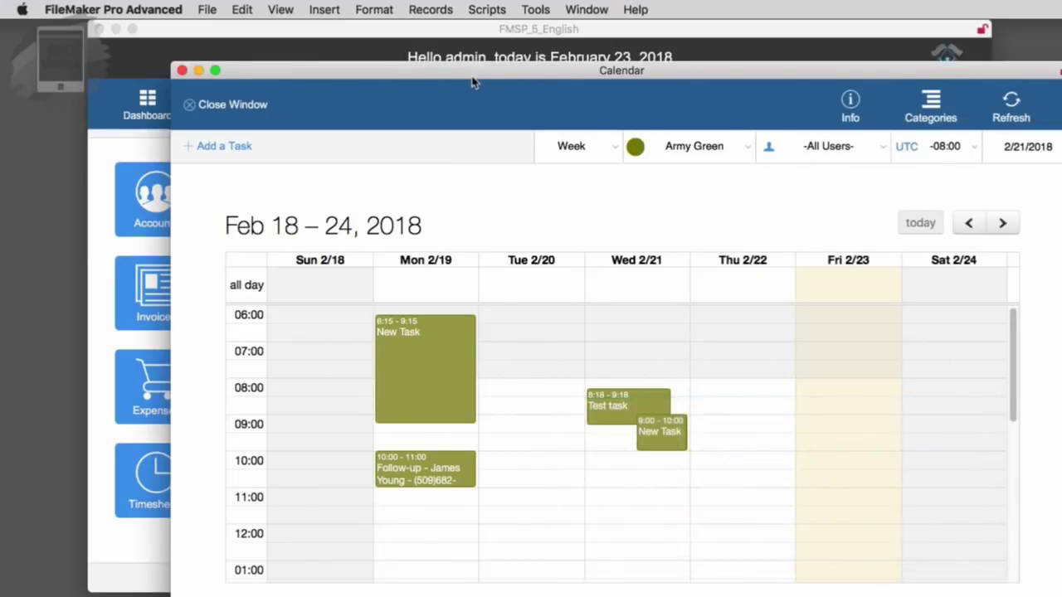
{"action": "double_click", "coordinate": [481, 76]}
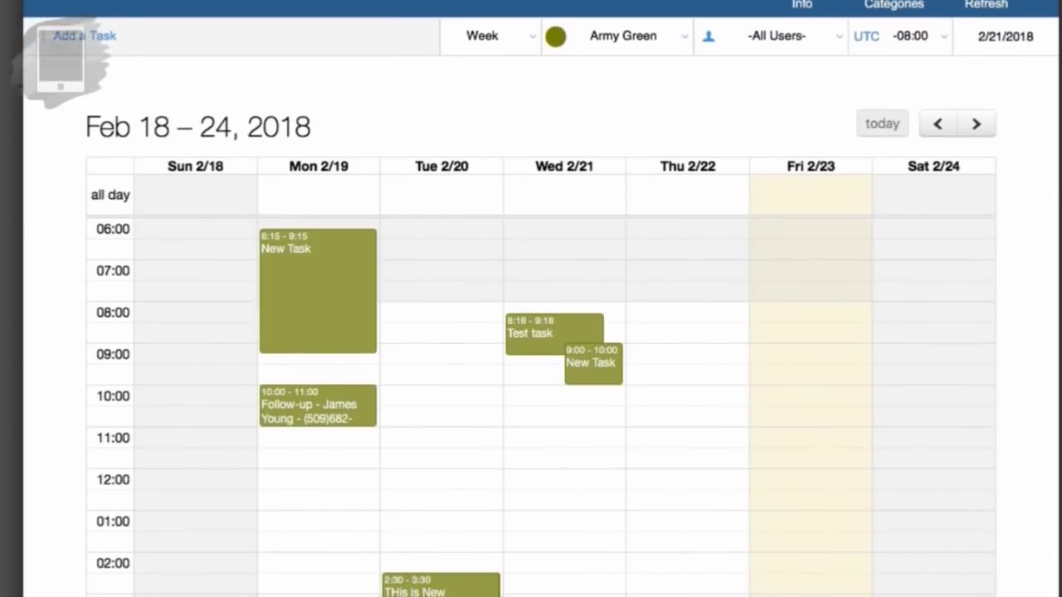
{"action": "left_click", "coordinate": [786, 37]}
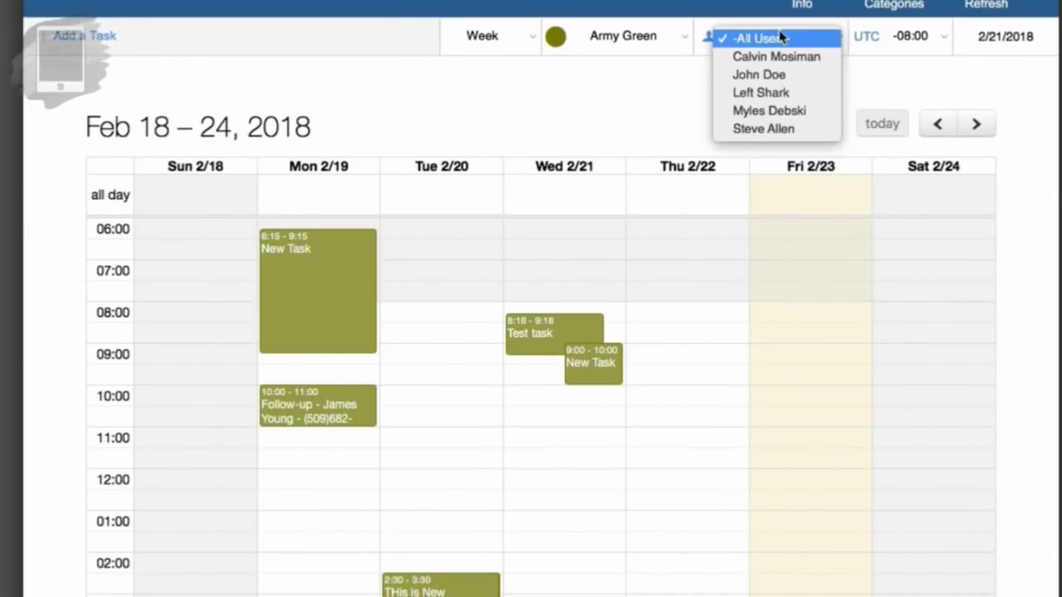
{"action": "left_click", "coordinate": [645, 39]}
Keep Army Green as the category filter and drag the calendar window aside to the right
{"action": "left_click", "coordinate": [645, 39]}
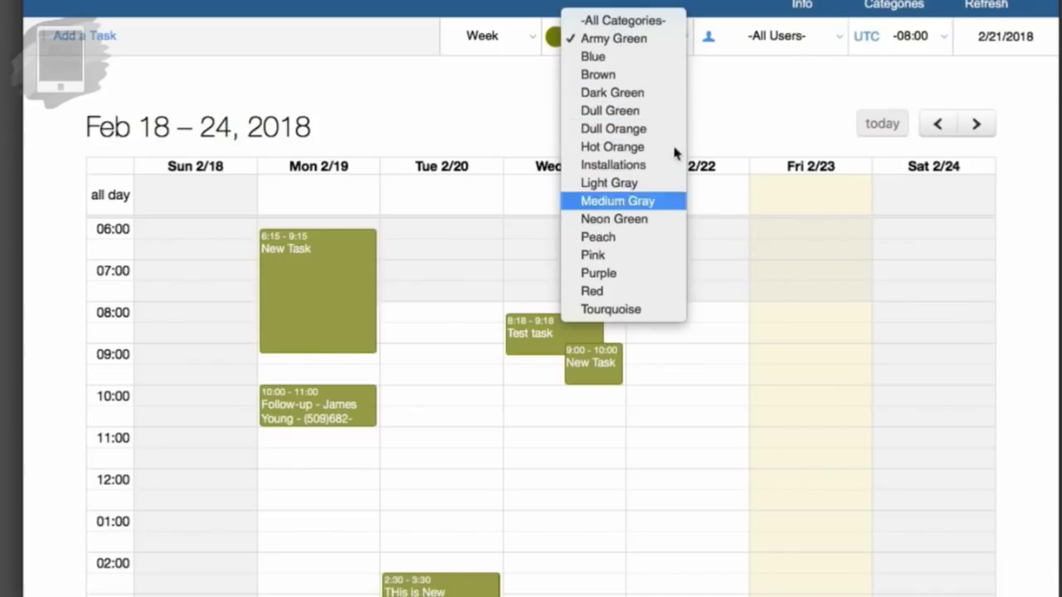
{"action": "left_click", "coordinate": [766, 42]}
{"action": "key", "text": "space"}
{"action": "left_click", "coordinate": [776, 42]}
{"action": "left_click", "coordinate": [776, 42]}
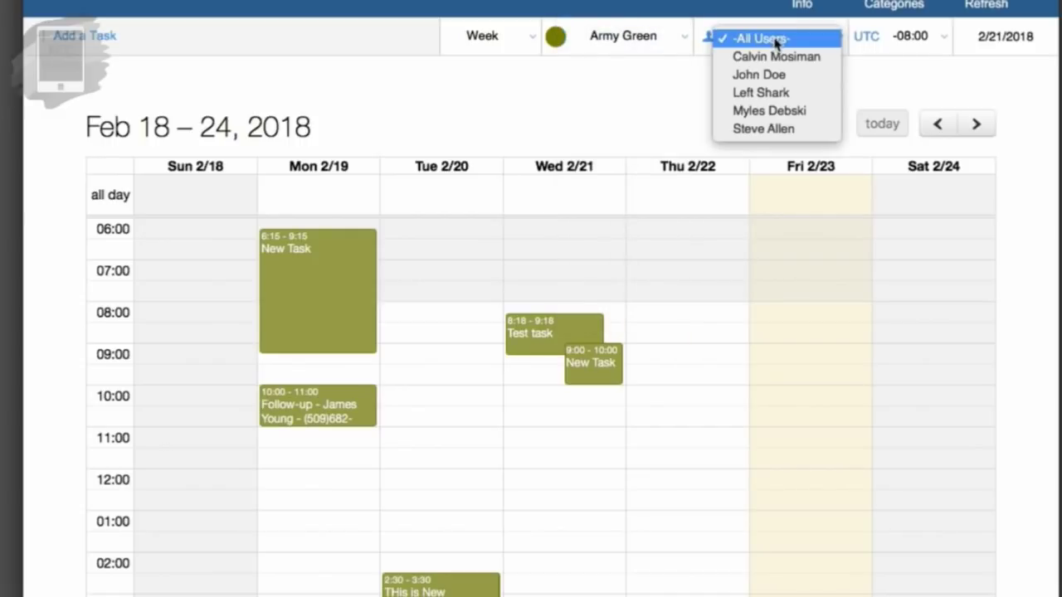
{"action": "scroll", "coordinate": [645, 71], "scroll_direction": "up", "scroll_amount": 1}
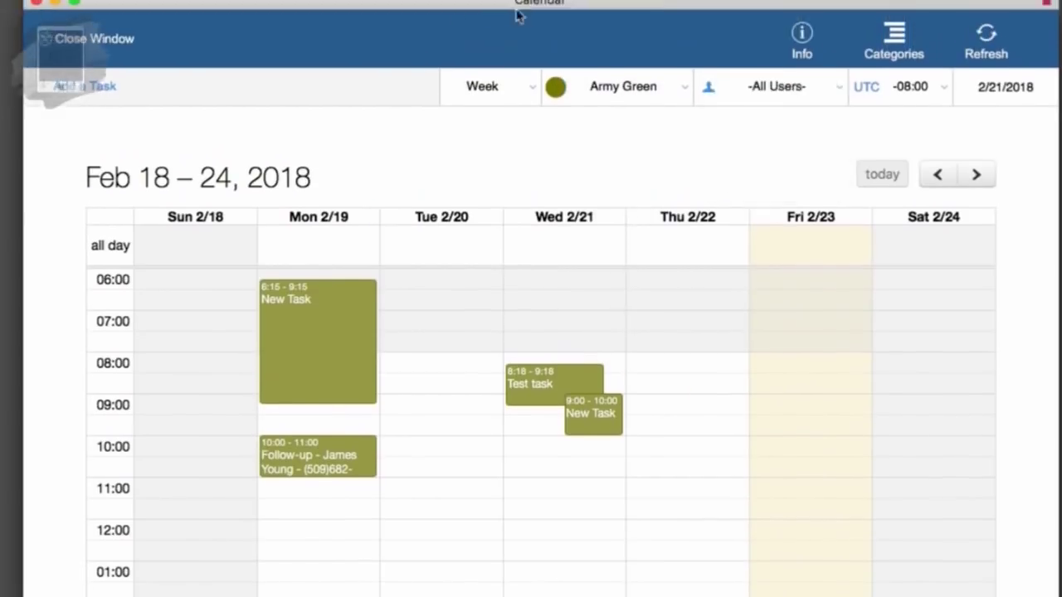
{"action": "left_click_drag", "start_coordinate": [609, 19], "coordinate": [1061, 21]}
Bring the dashboard forward and show all 5 Staff records in List View
{"action": "left_click", "coordinate": [591, 104]}
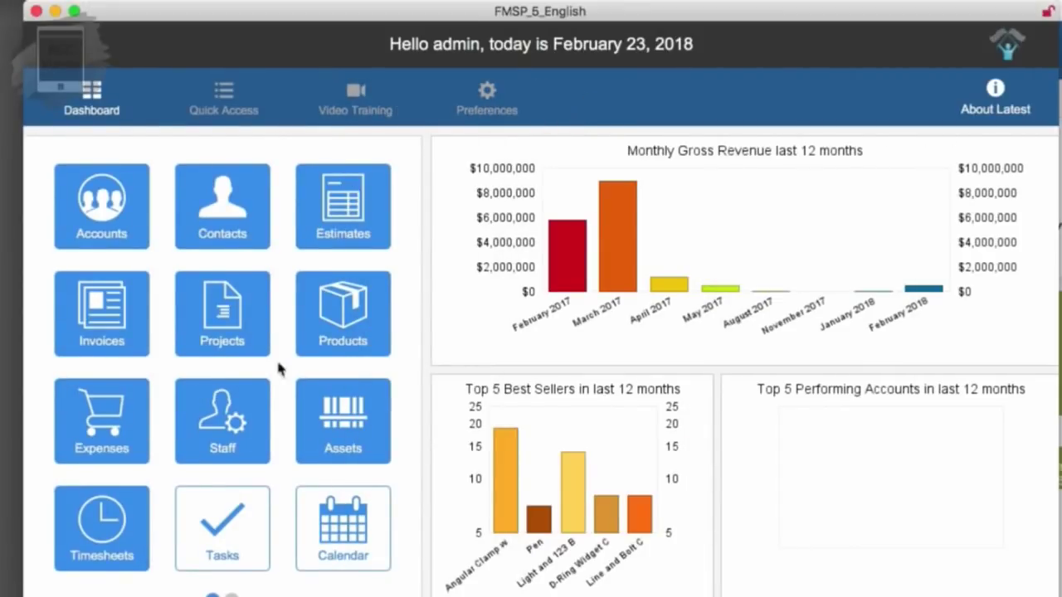
{"action": "left_click", "coordinate": [231, 425]}
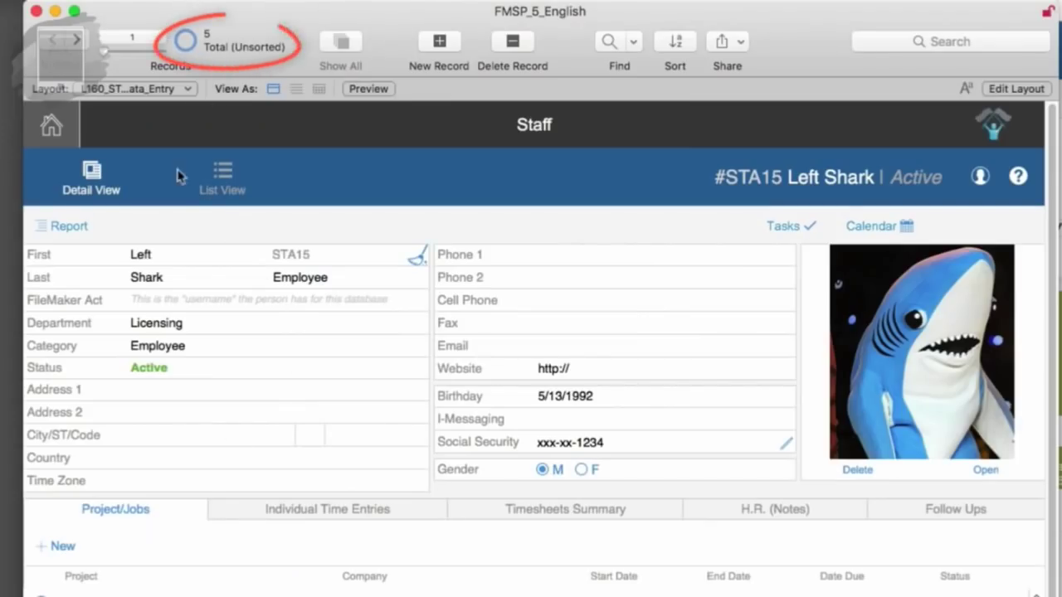
{"action": "left_click", "coordinate": [224, 176]}
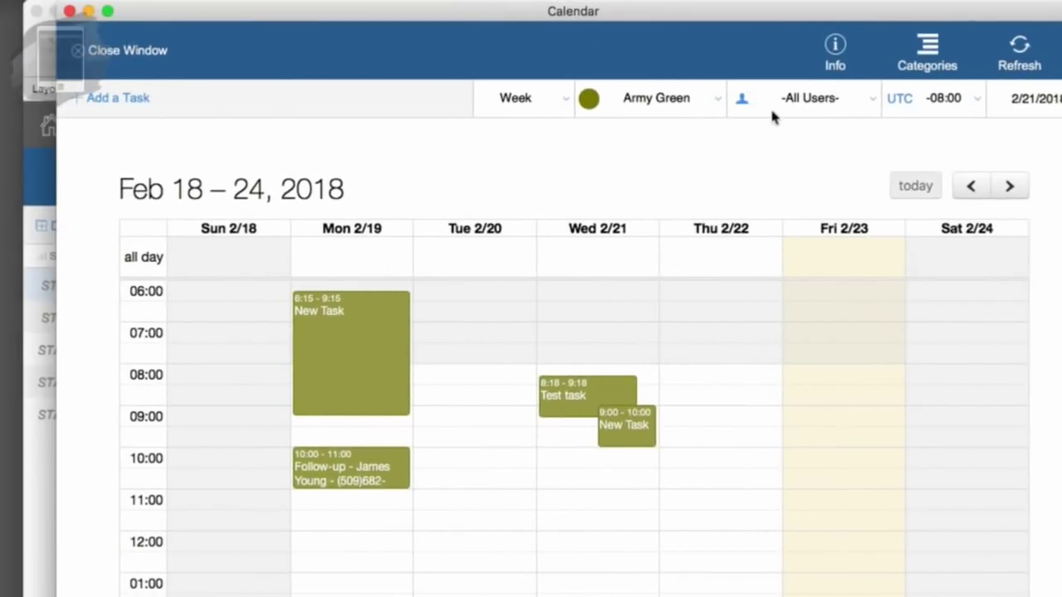
Filter the week calendar to each of the three staff members' tasks in turn
{"action": "left_click", "coordinate": [771, 112]}
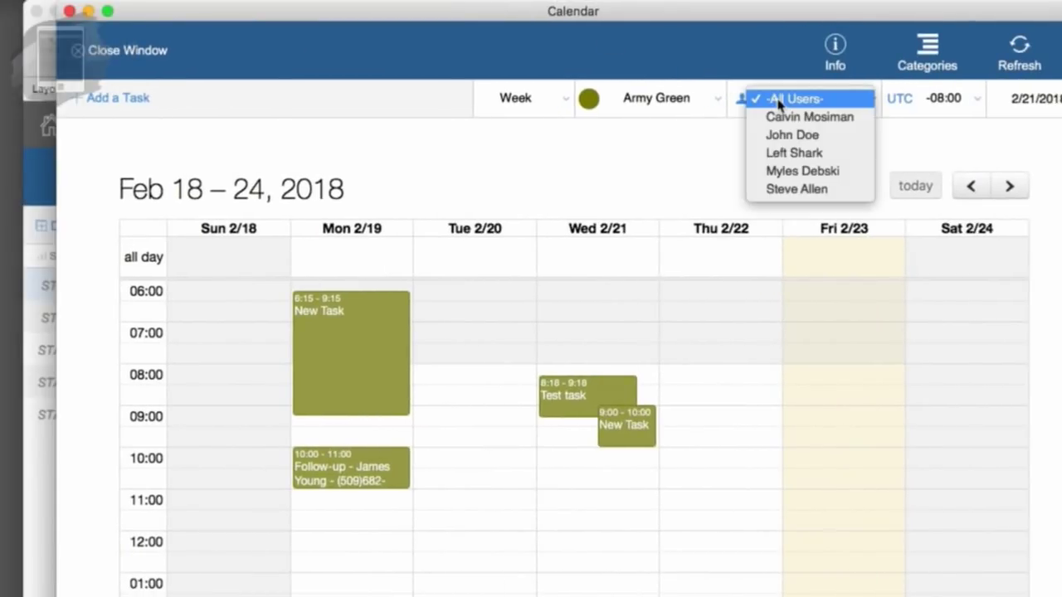
{"action": "left_click", "coordinate": [787, 115]}
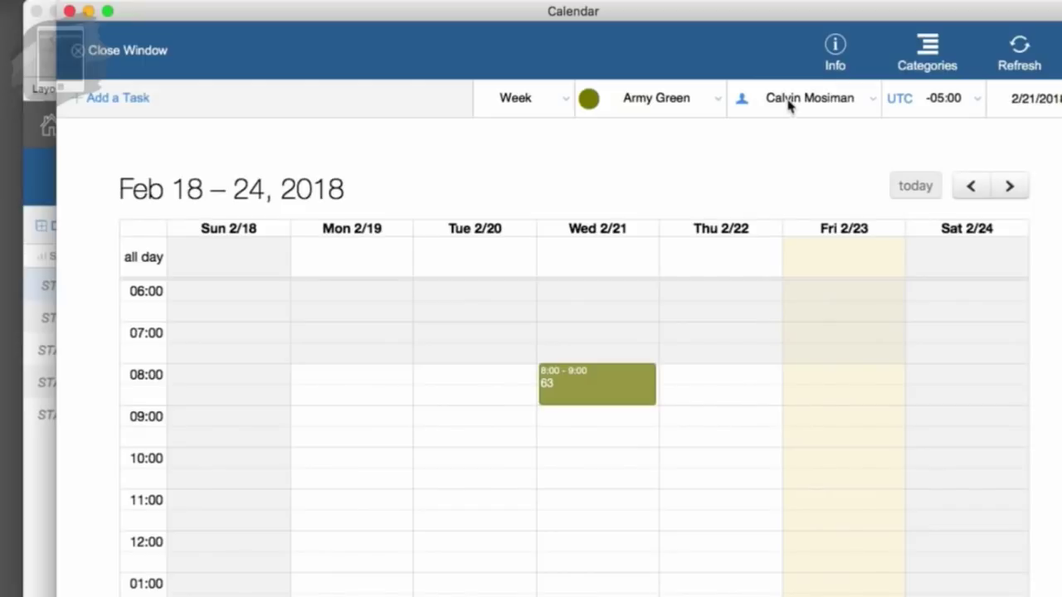
{"action": "left_click", "coordinate": [780, 101]}
{"action": "left_click", "coordinate": [815, 164]}
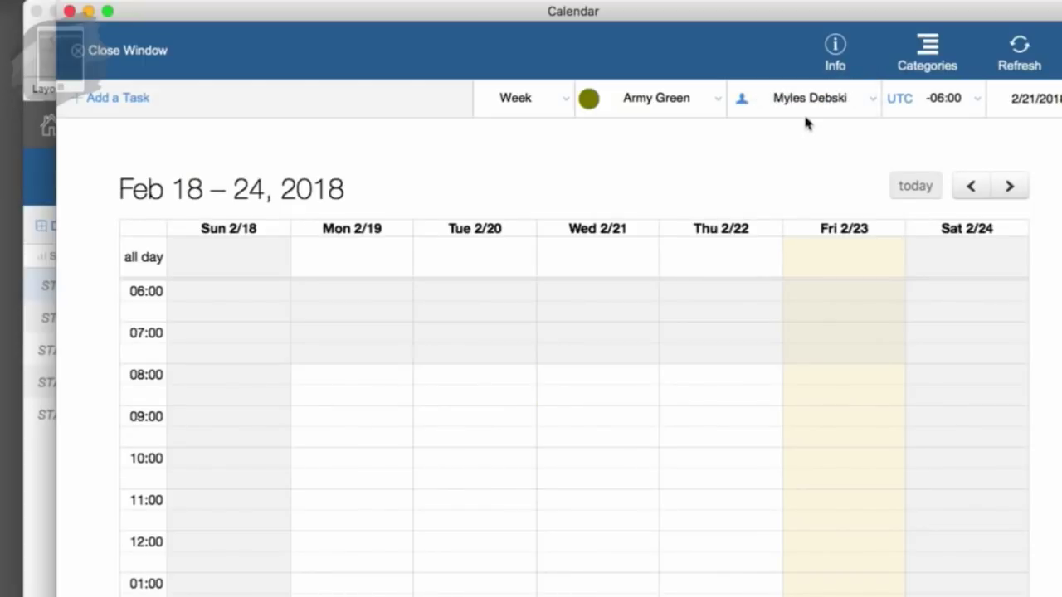
{"action": "left_click", "coordinate": [806, 114]}
{"action": "left_click", "coordinate": [812, 128]}
Set the calendar filters to -All Users- and -All Categories-
{"action": "left_click", "coordinate": [670, 102]}
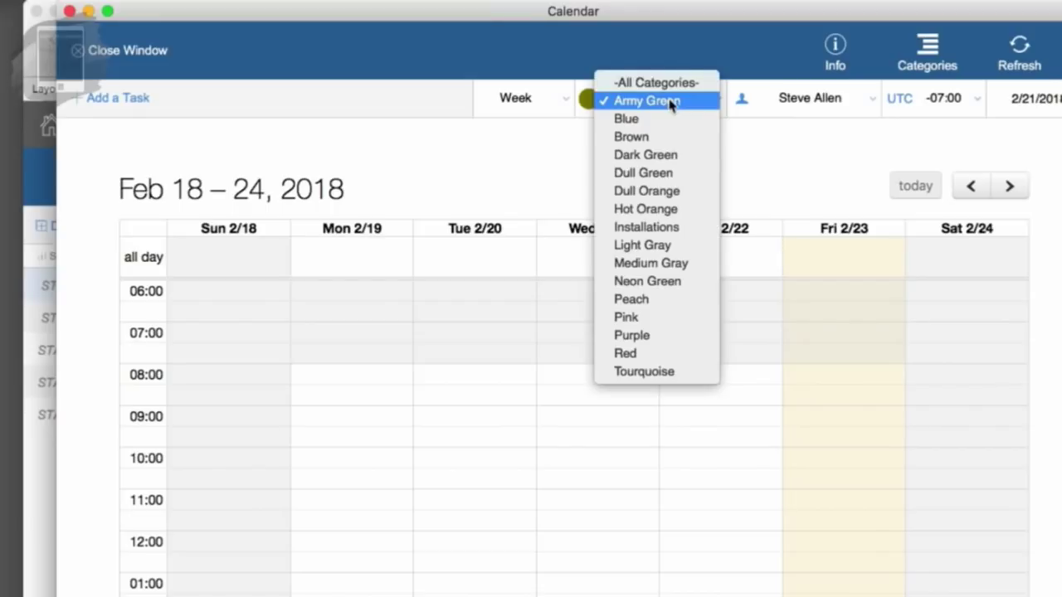
{"action": "left_click", "coordinate": [764, 91]}
{"action": "left_click", "coordinate": [765, 97]}
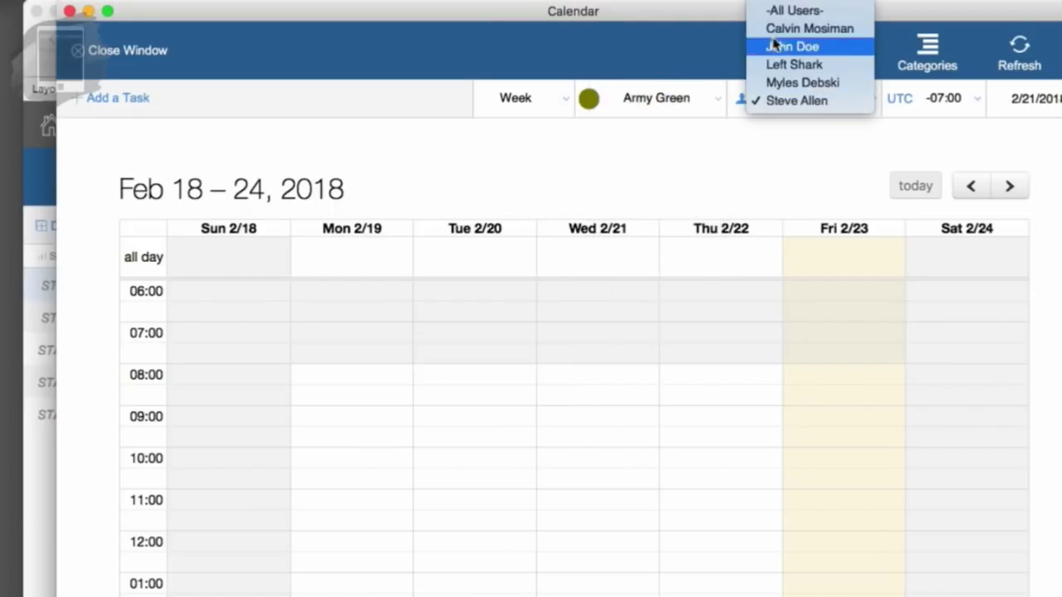
{"action": "left_click", "coordinate": [780, 10]}
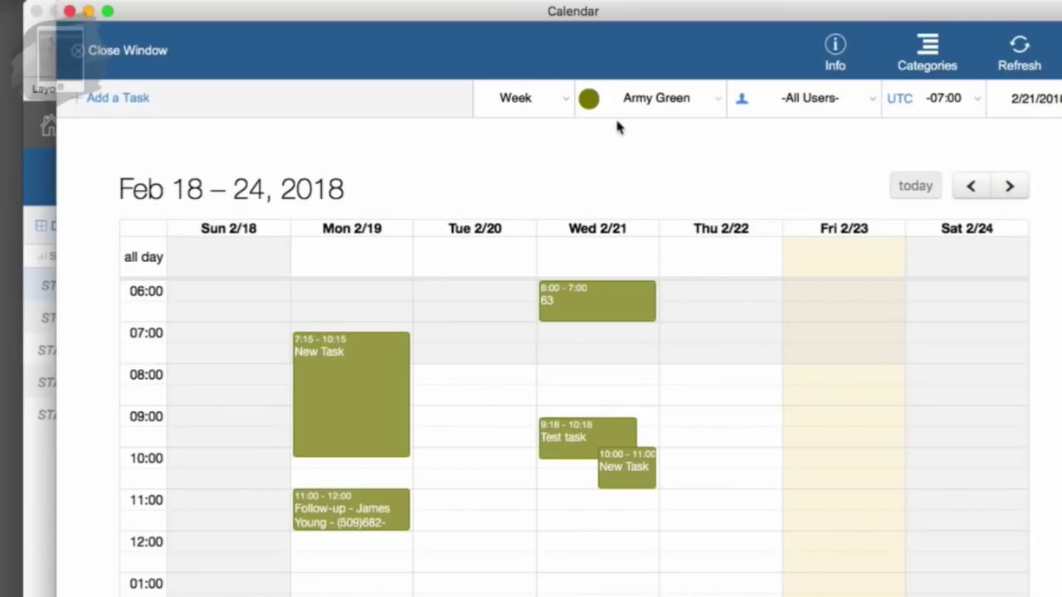
{"action": "left_click", "coordinate": [656, 98]}
{"action": "left_click", "coordinate": [655, 90]}
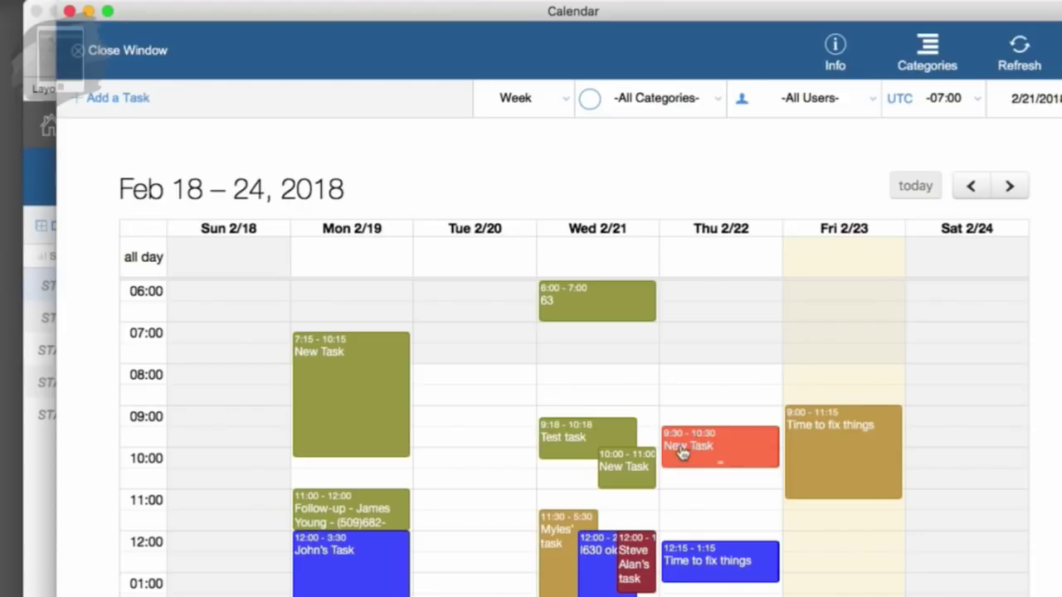
Inspect task 63, then drag it from Wednesday 6:00 to Friday 12:30
{"action": "left_click", "coordinate": [596, 310]}
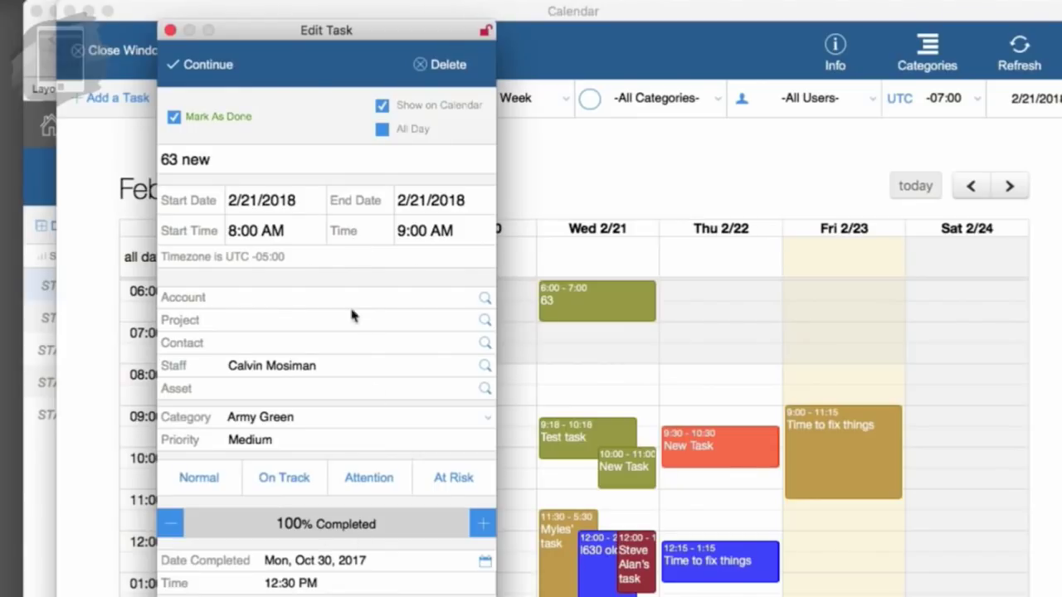
{"action": "left_click", "coordinate": [170, 30]}
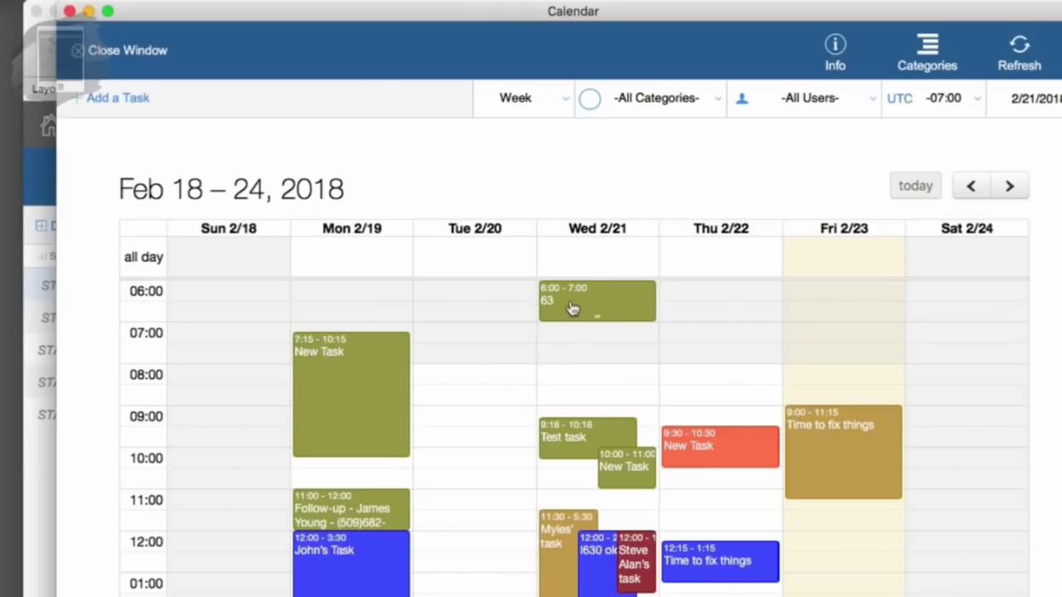
{"action": "left_click_drag", "start_coordinate": [588, 308], "coordinate": [818, 569]}
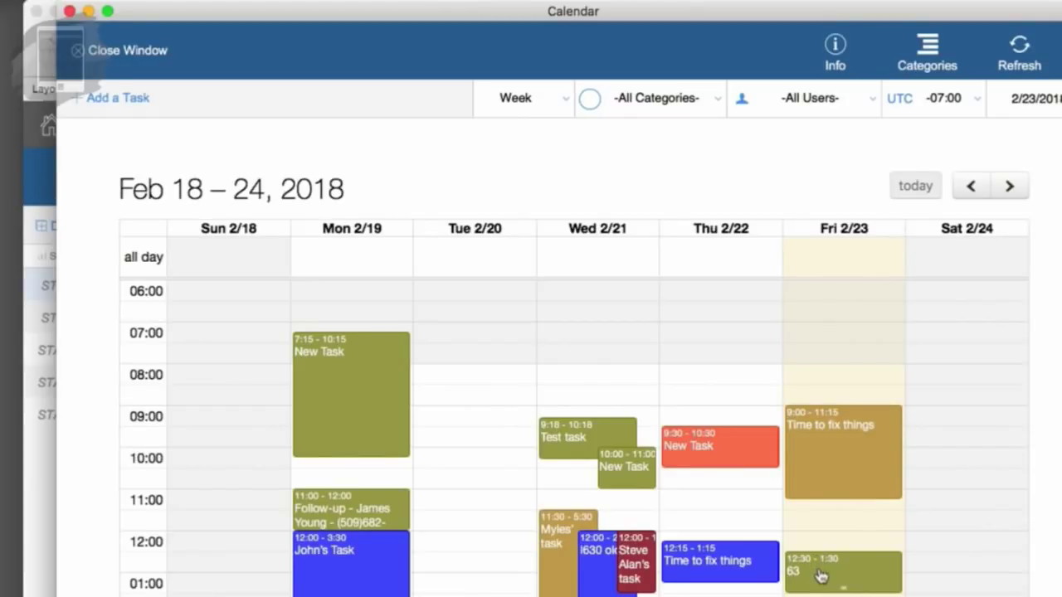
Change task 63's category to Neon Green and move it to Thursday 2/22 at 7:30
{"action": "double_click", "coordinate": [820, 575]}
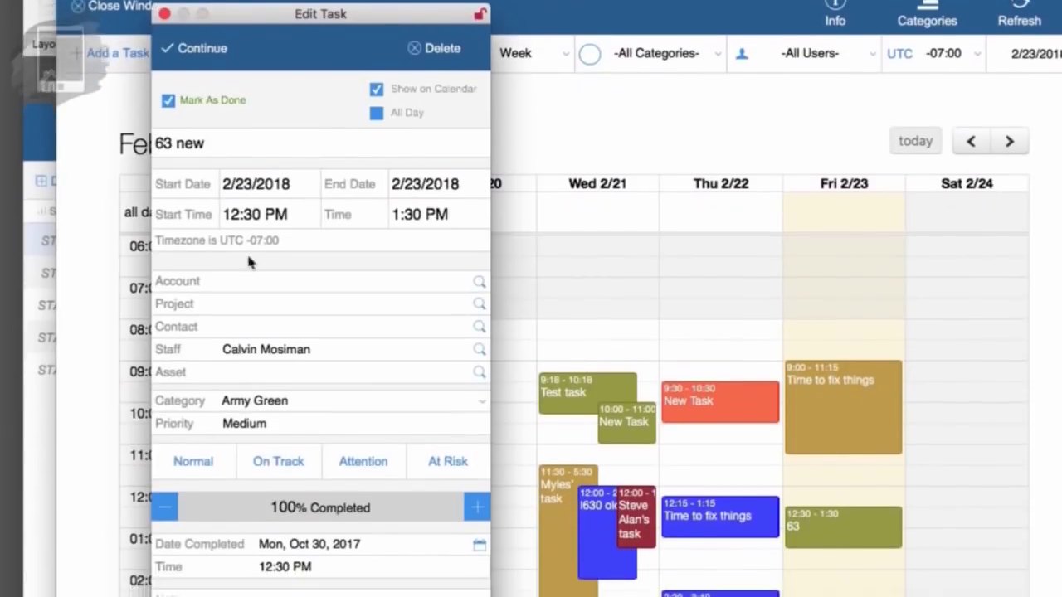
{"action": "left_click", "coordinate": [259, 388]}
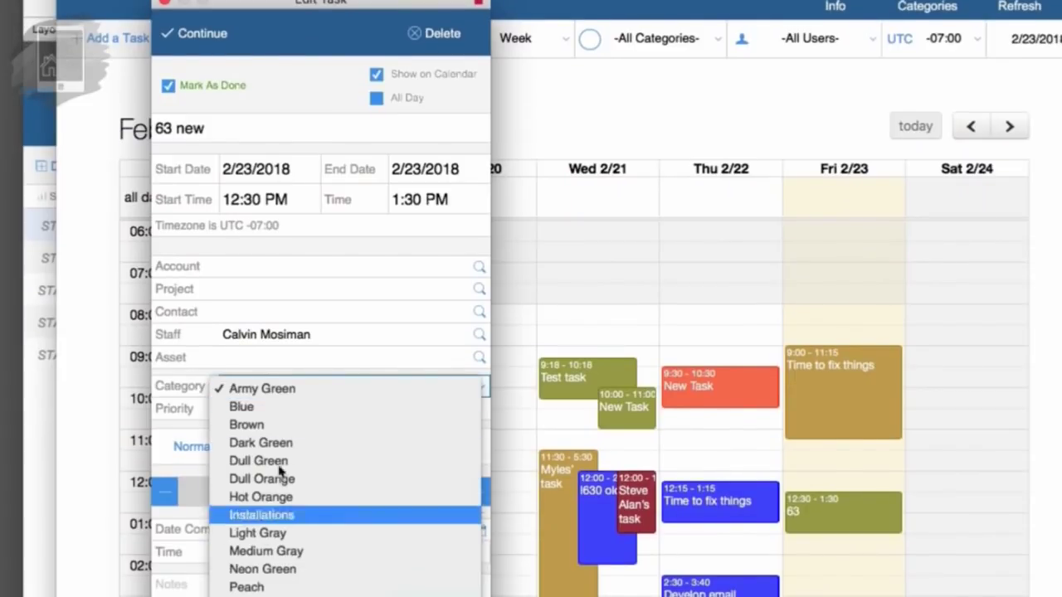
{"action": "left_click", "coordinate": [288, 571]}
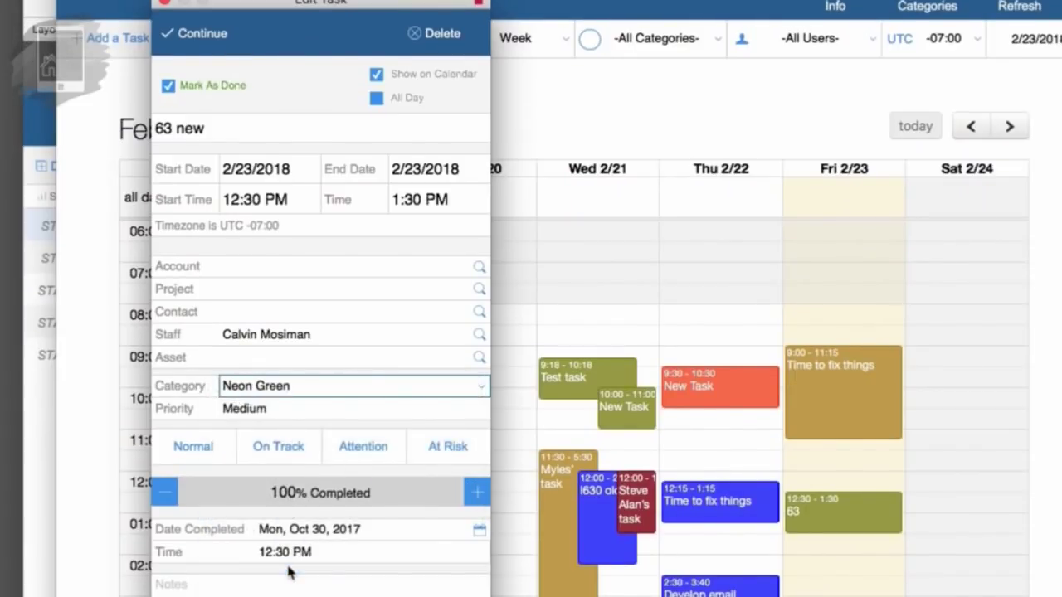
{"action": "key", "text": "Return"}
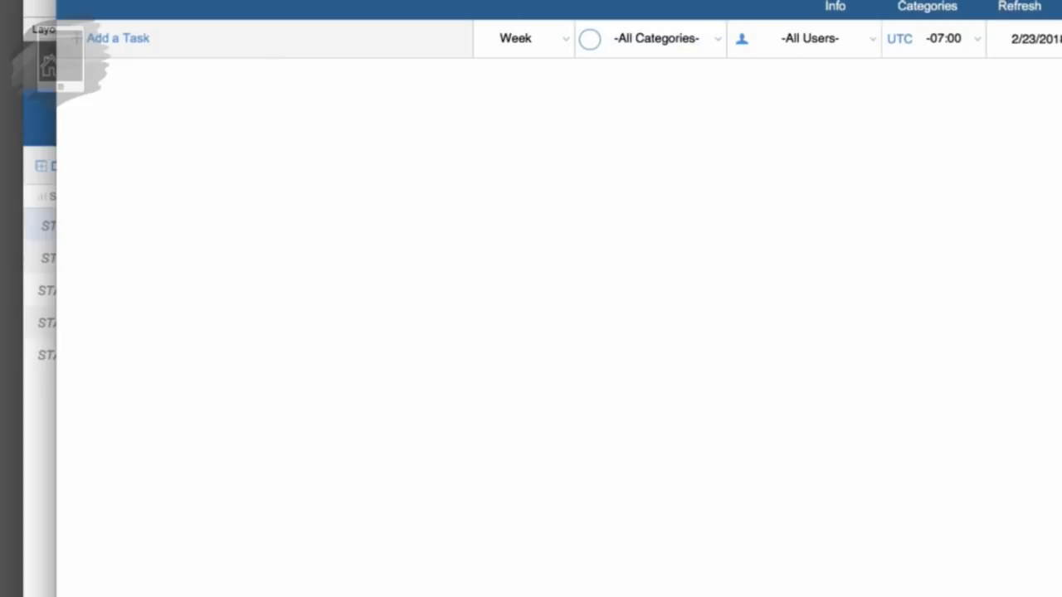
{"action": "left_click_drag", "start_coordinate": [861, 517], "coordinate": [722, 312]}
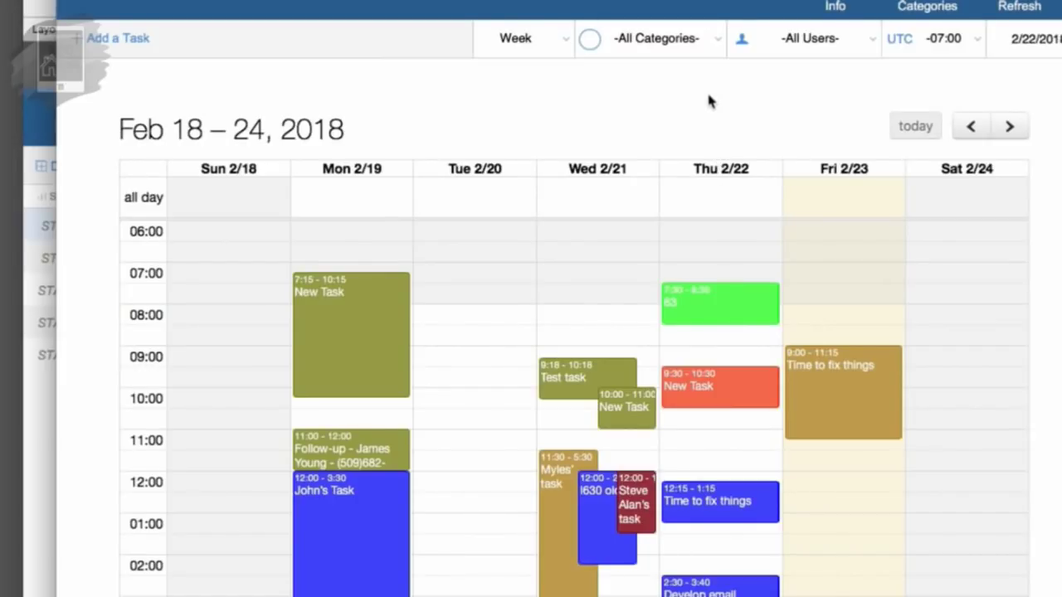
Rename the Pink category to Beaver in the Task Categories editor, correcting a typo
{"action": "left_click", "coordinate": [659, 41]}
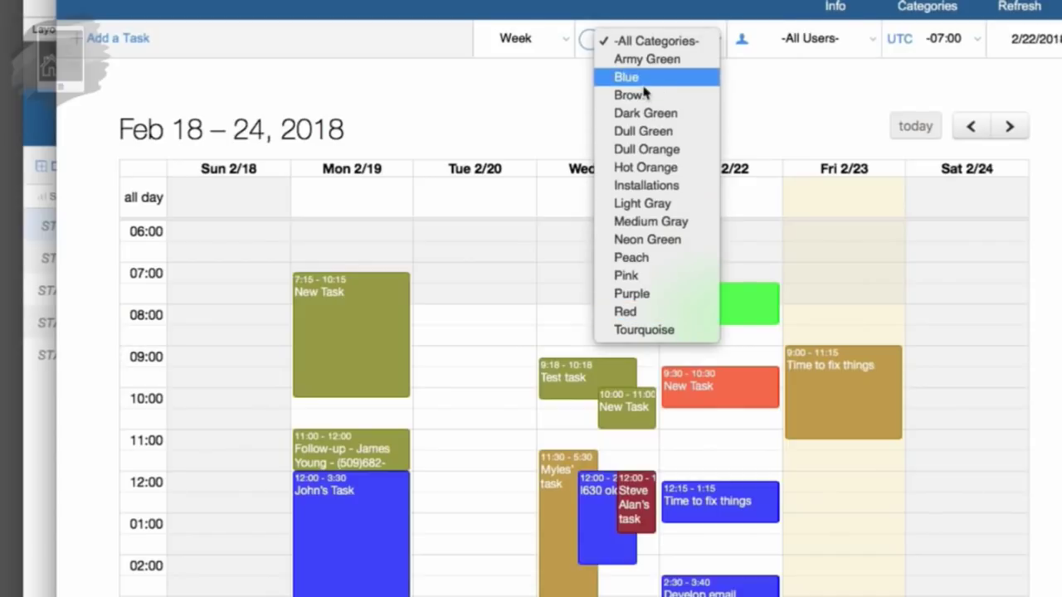
{"action": "left_click", "coordinate": [472, 81]}
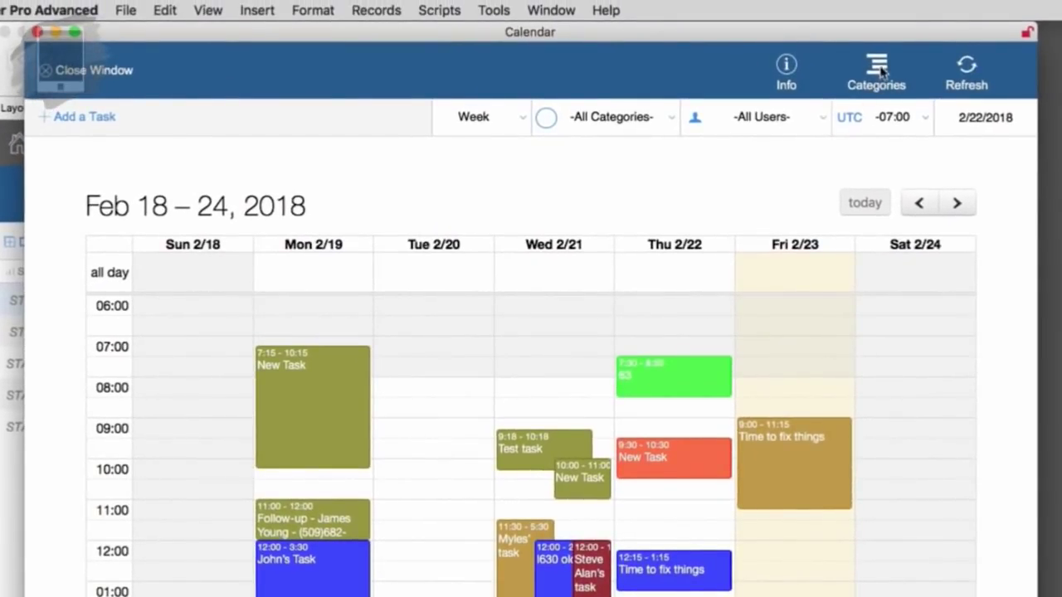
{"action": "left_click", "coordinate": [878, 70]}
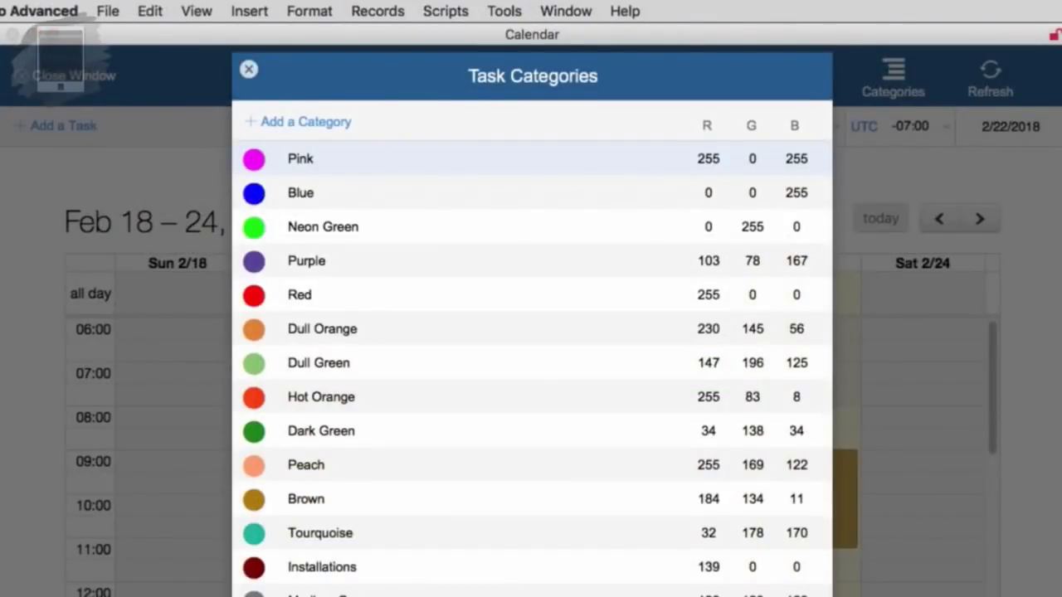
{"action": "left_click", "coordinate": [318, 157]}
{"action": "left_click_drag", "start_coordinate": [318, 157], "coordinate": [277, 154]}
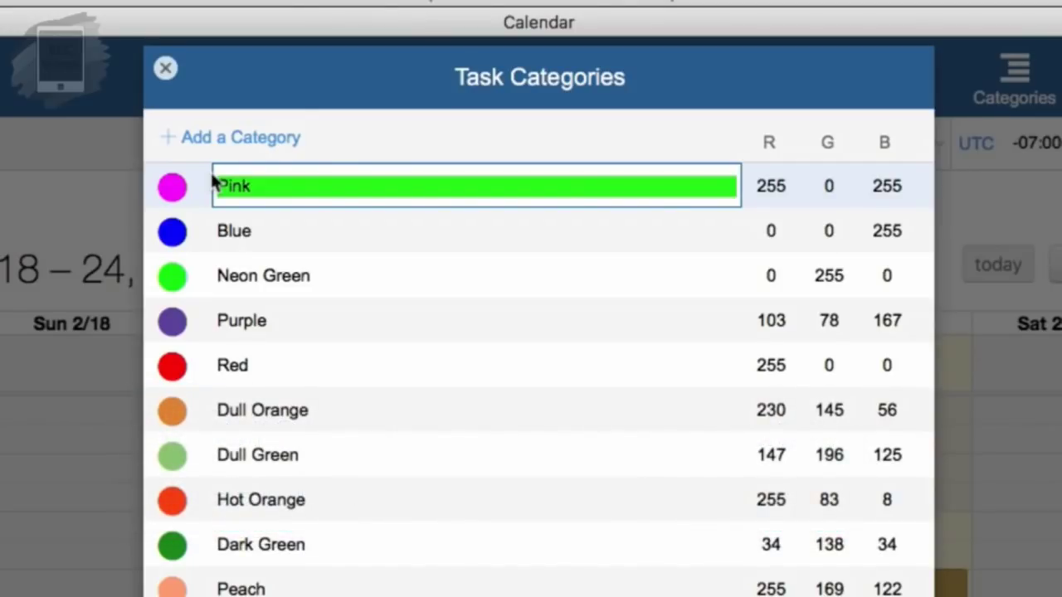
{"action": "type", "text": "3Heaver"}
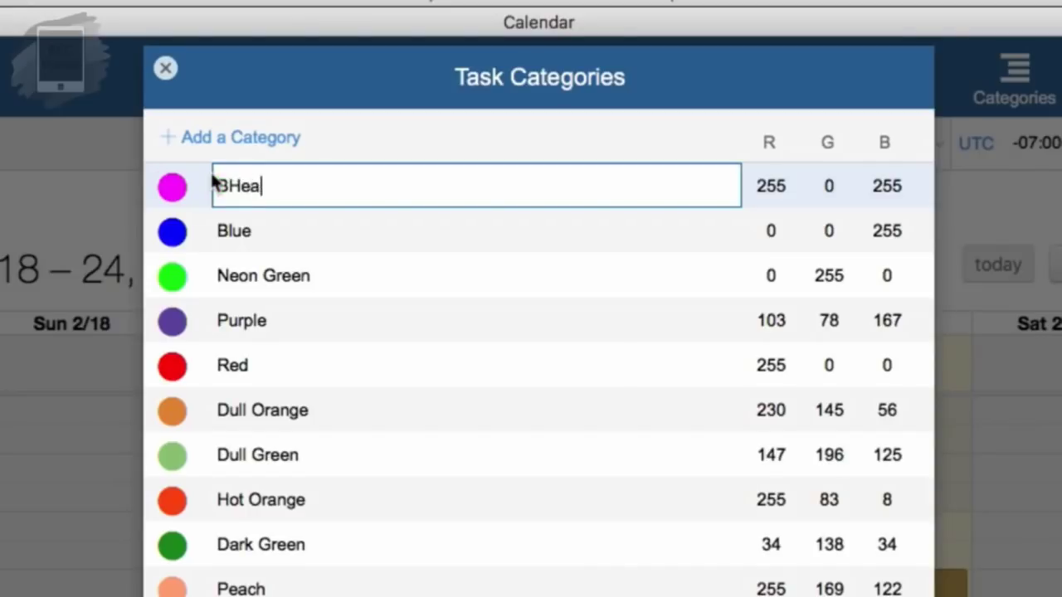
{"action": "double_click", "coordinate": [213, 185]}
{"action": "type", "text": "Beaver"}
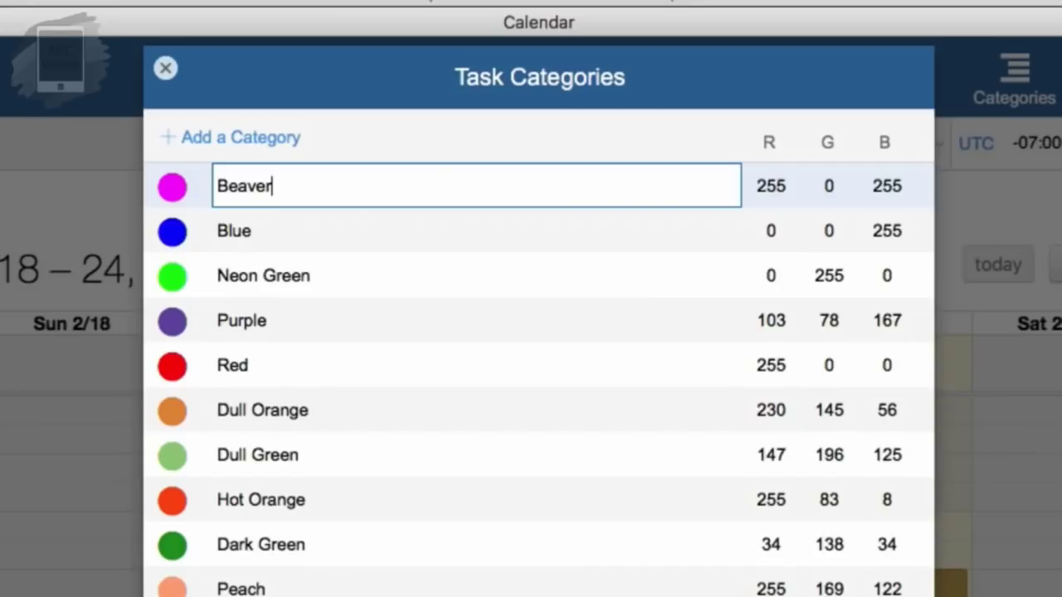
Close the categories editor and confirm Beaver appears in the category filter list
{"action": "left_click", "coordinate": [1050, 431]}
{"action": "left_click", "coordinate": [646, 145]}
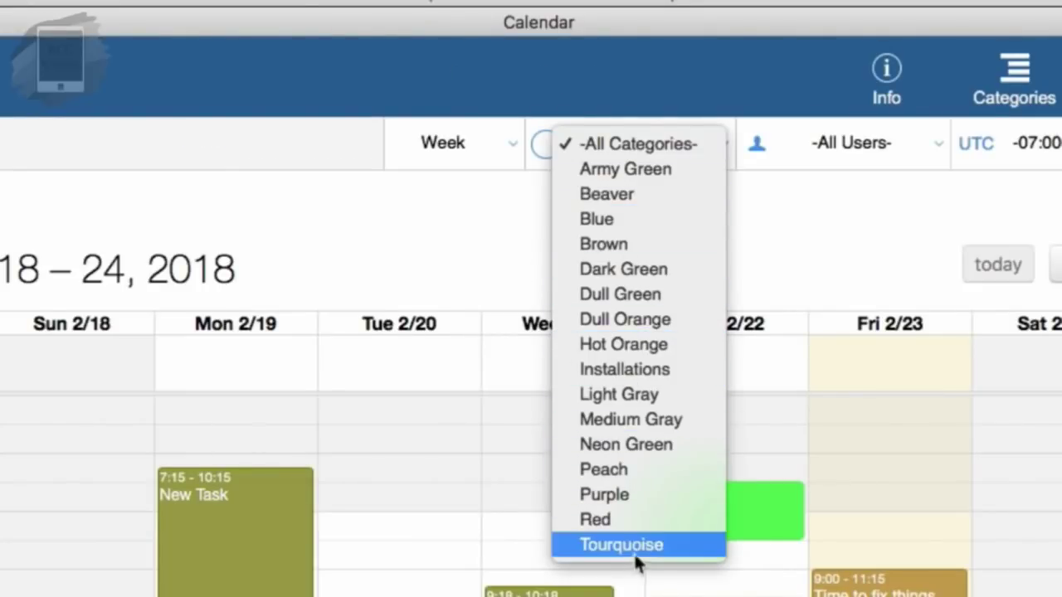
{"action": "left_click", "coordinate": [436, 245]}
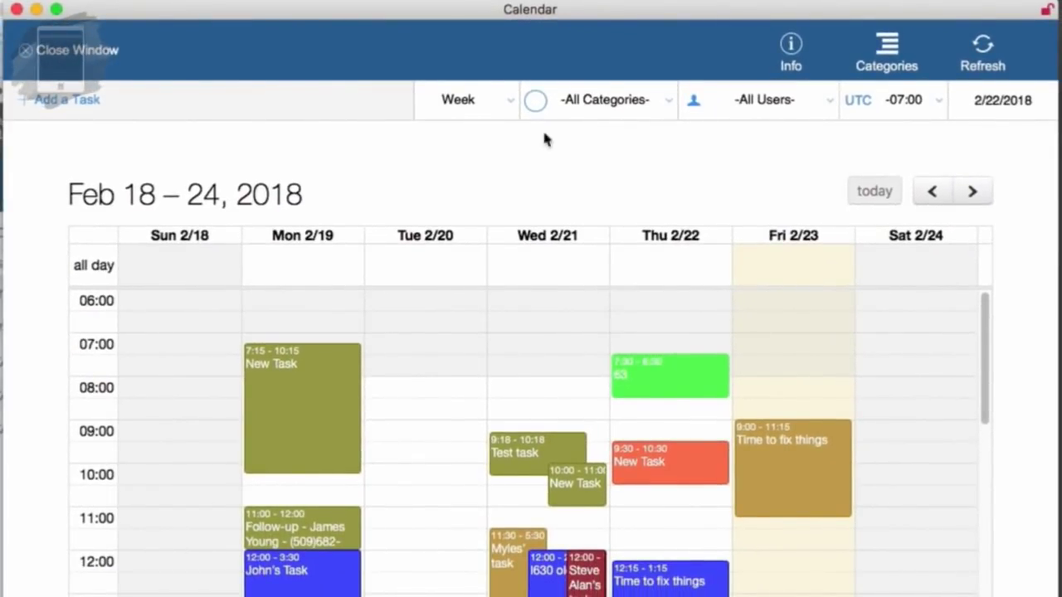
Switch the calendar to the February 2018 month view, then close it back to the dashboard
{"action": "left_click", "coordinate": [609, 109]}
{"action": "left_click", "coordinate": [604, 100]}
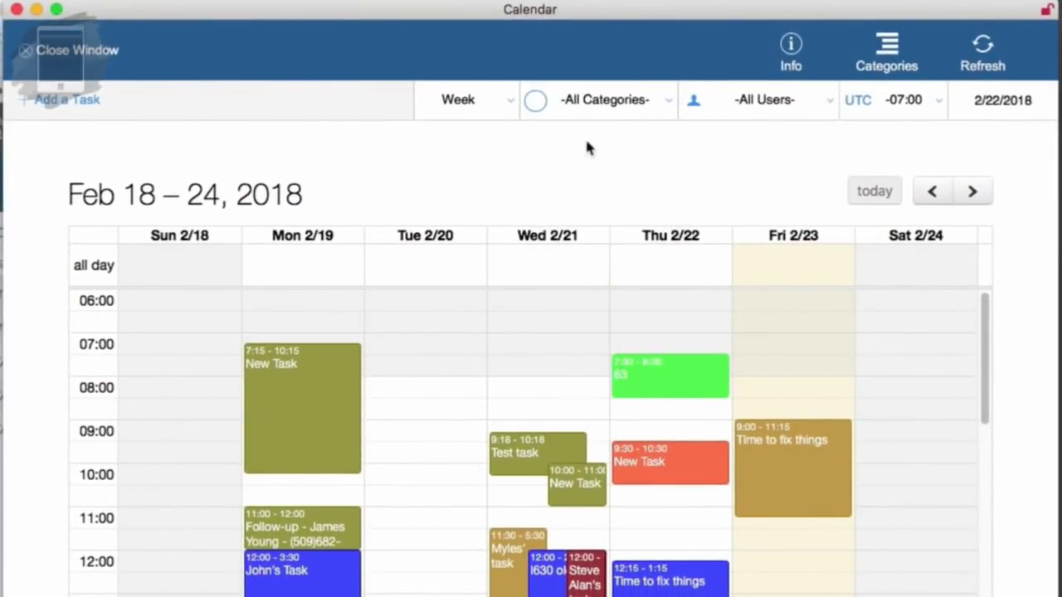
{"action": "left_click", "coordinate": [498, 117]}
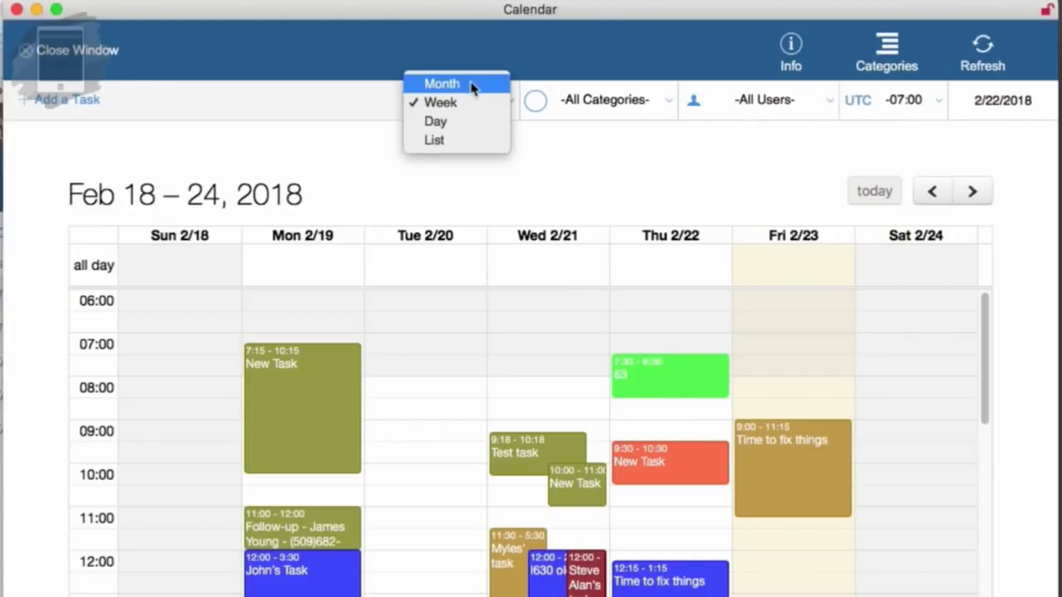
{"action": "left_click", "coordinate": [472, 86]}
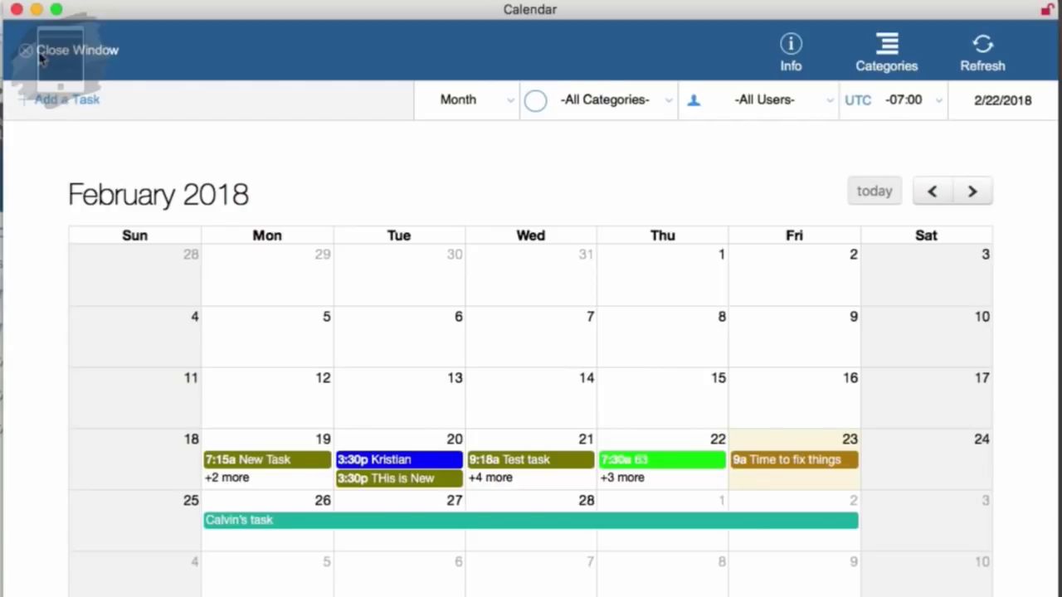
{"action": "left_click", "coordinate": [18, 11]}
{"action": "left_click", "coordinate": [19, 142]}
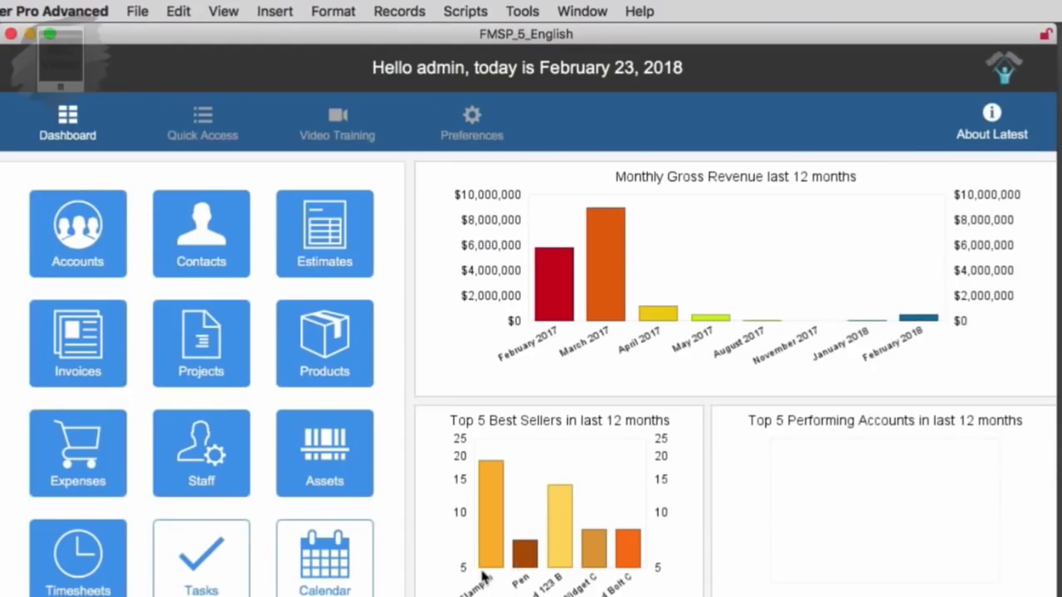
In the Calendar preferences, set the HTML calendar's Default View to Month
{"action": "left_click", "coordinate": [474, 123]}
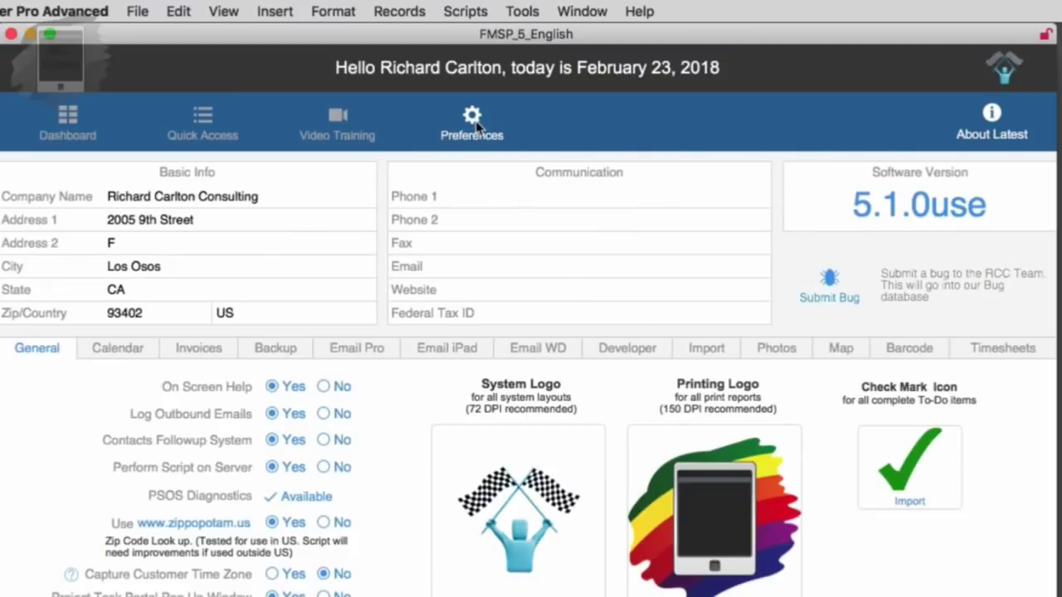
{"action": "left_click", "coordinate": [127, 353]}
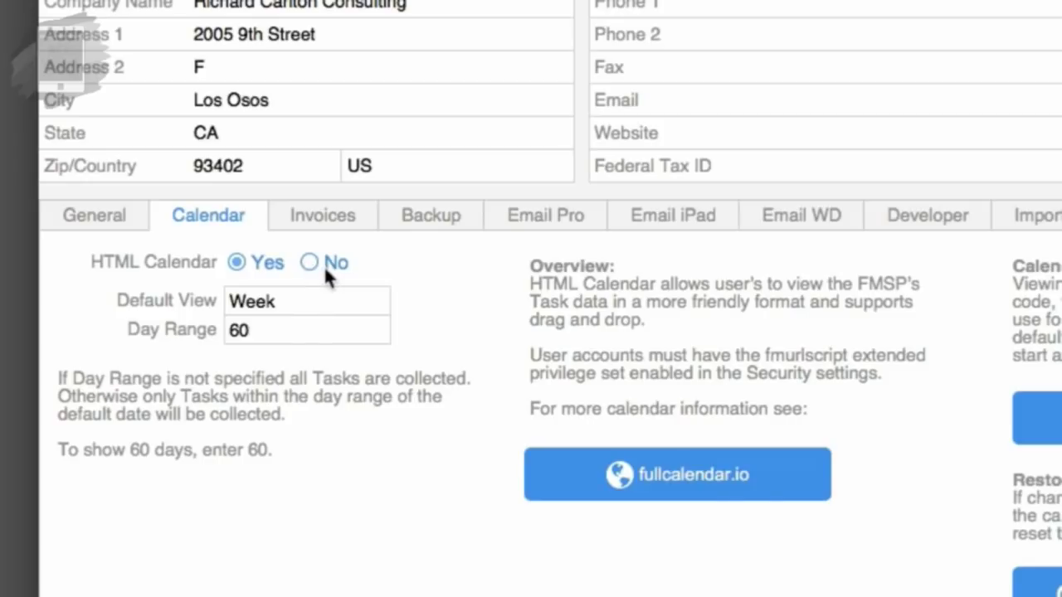
{"action": "left_click", "coordinate": [257, 307]}
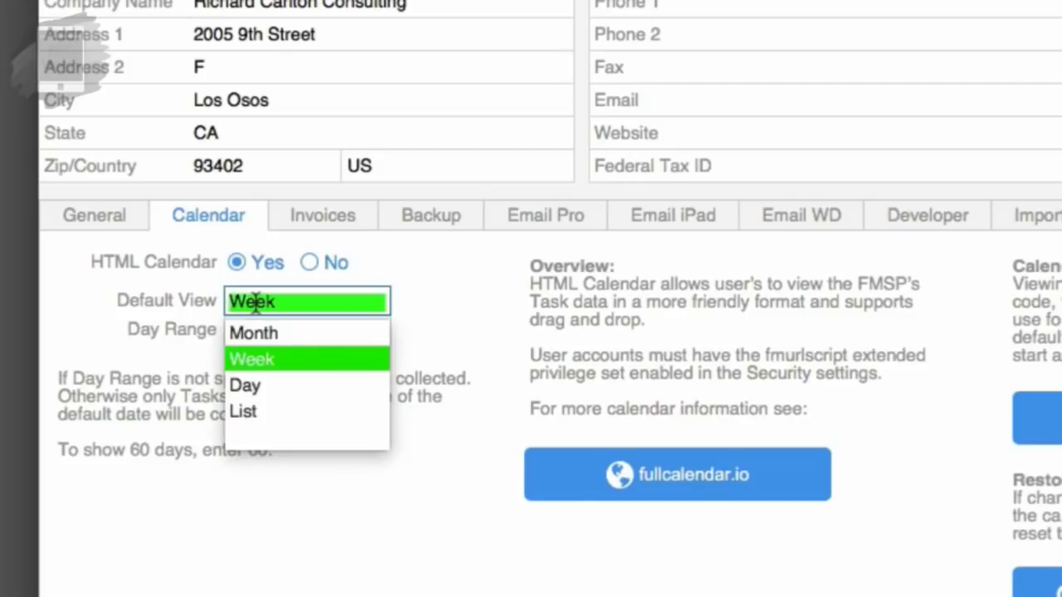
{"action": "left_click", "coordinate": [283, 335]}
{"action": "left_click", "coordinate": [288, 299]}
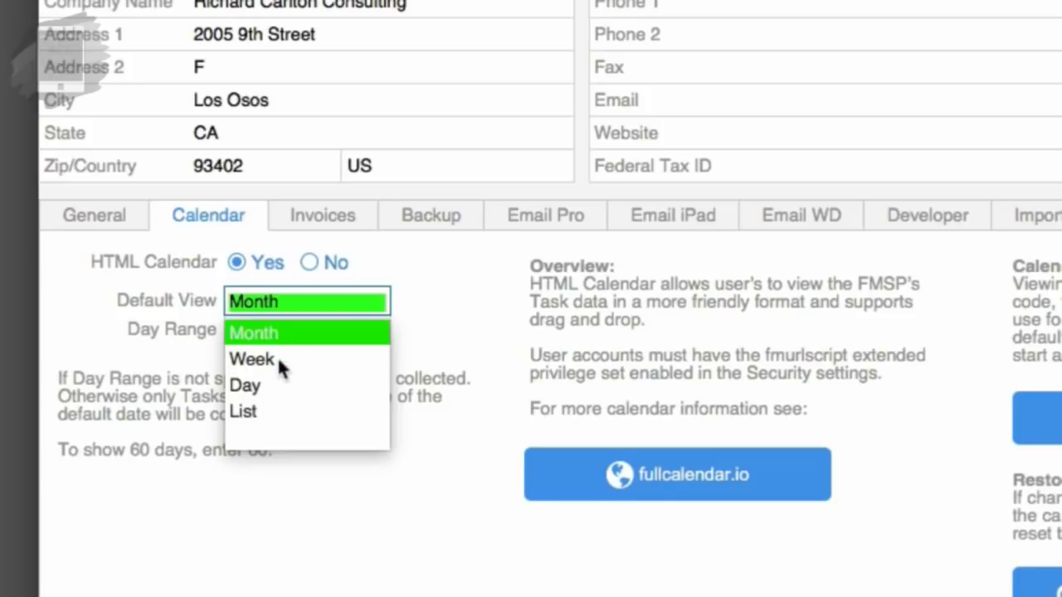
{"action": "left_click", "coordinate": [443, 323]}
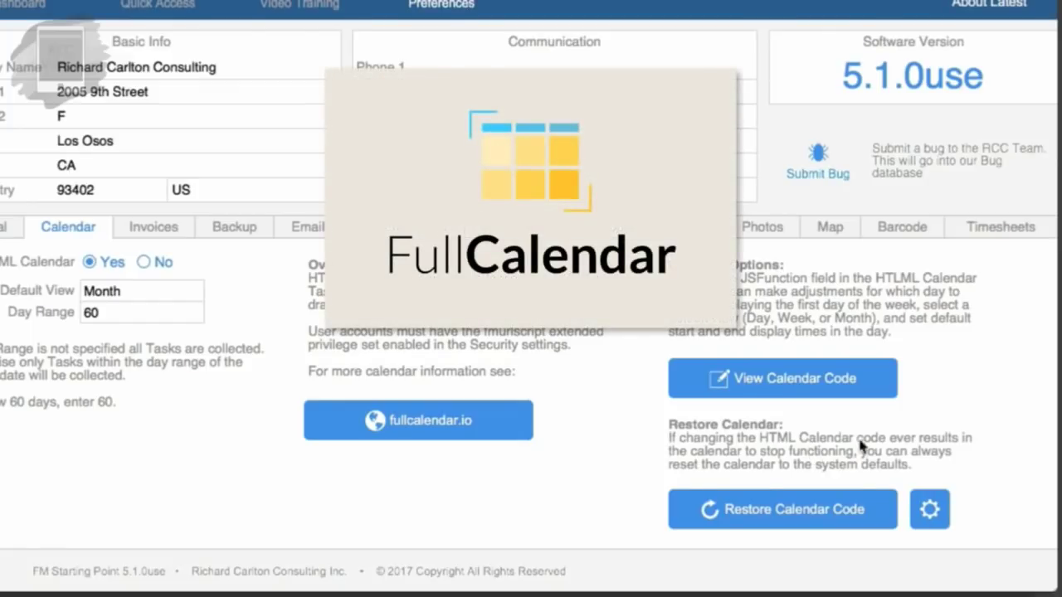
Browse fullcalendar.io and its timeline resource scheduler demo, then close Safari
{"action": "left_click", "coordinate": [506, 434]}
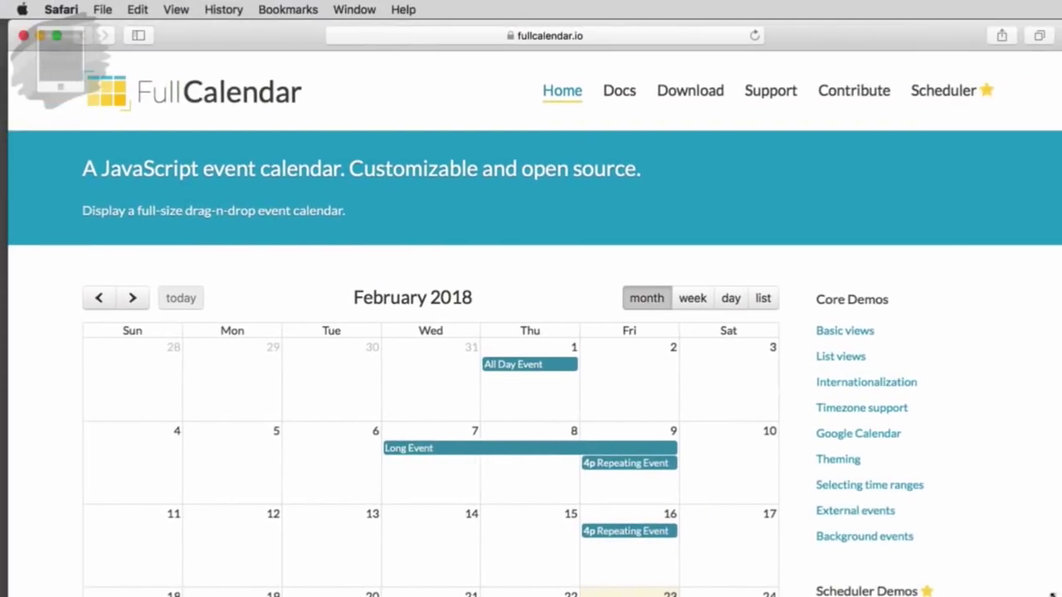
{"action": "scroll", "coordinate": [903, 535], "scroll_direction": "down", "scroll_amount": 3}
{"action": "left_click", "coordinate": [901, 439]}
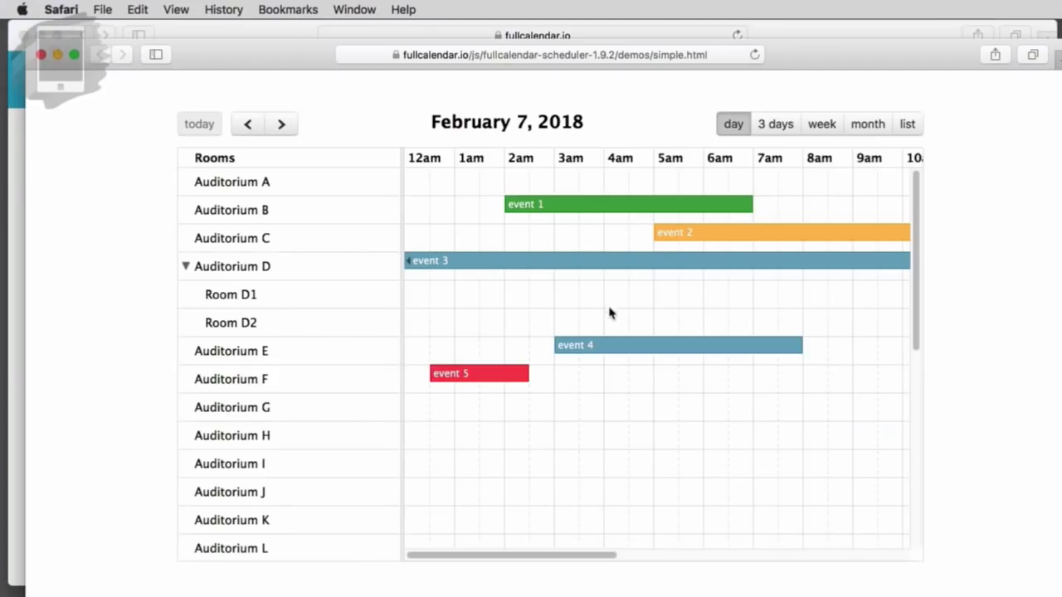
{"action": "left_click", "coordinate": [41, 54]}
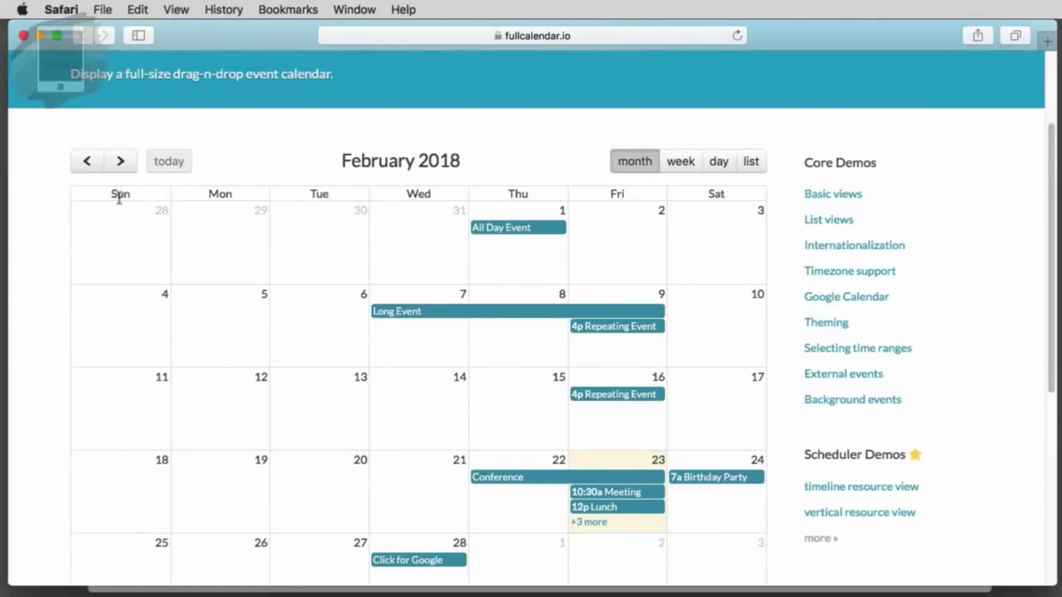
{"action": "left_click", "coordinate": [25, 36]}
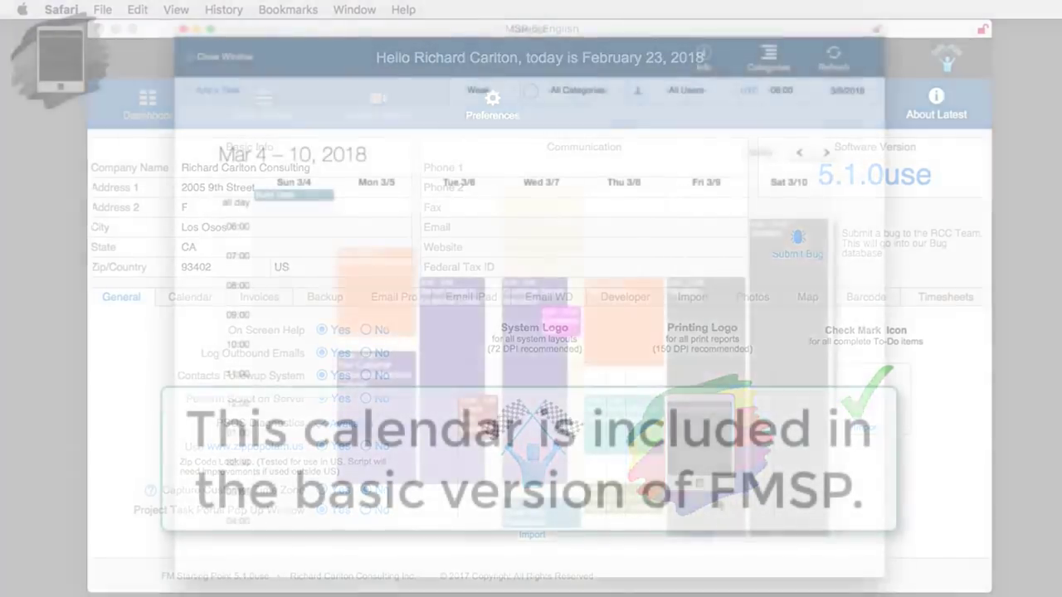